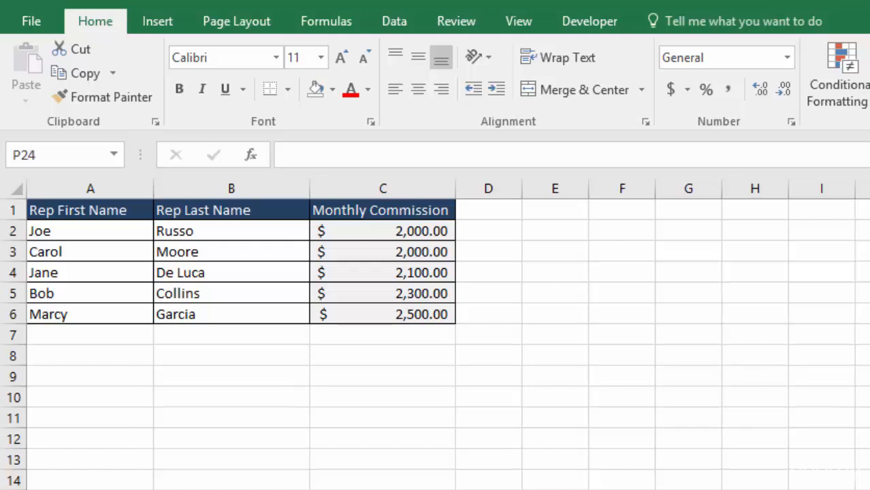
Step: Insert a new blank column before the Monthly Commission column
click(234, 188)
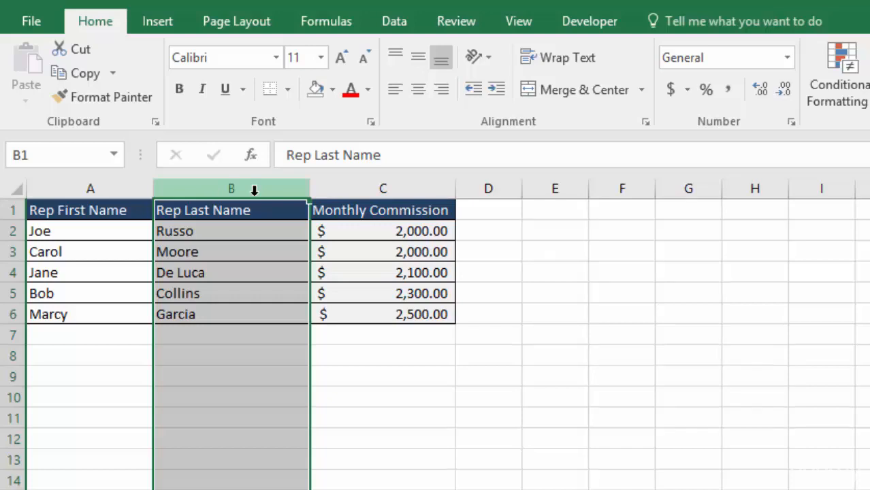
click(355, 188)
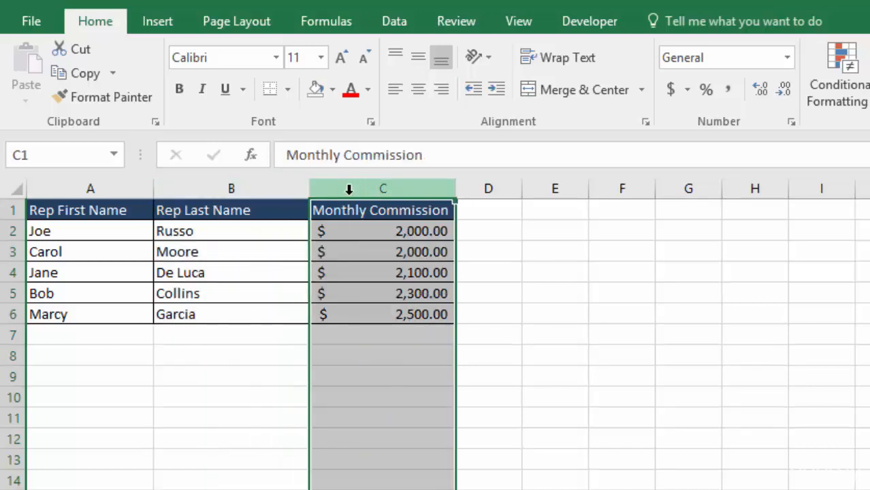
right_click(350, 193)
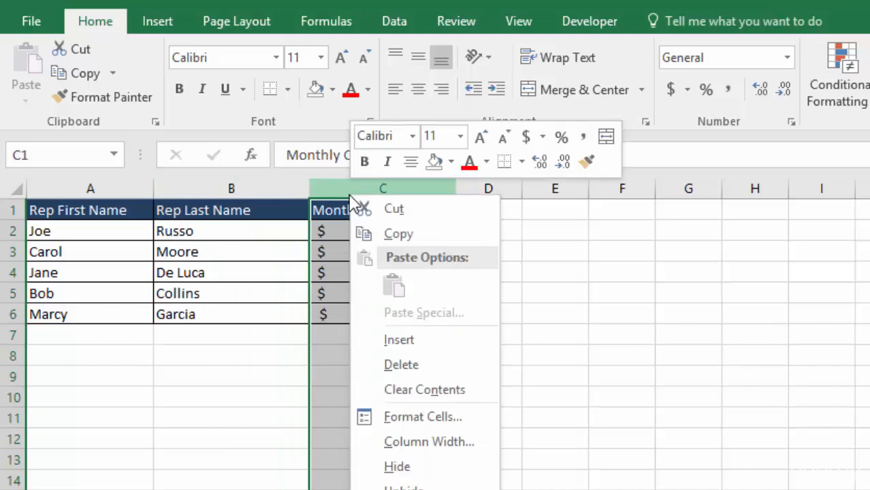
click(413, 340)
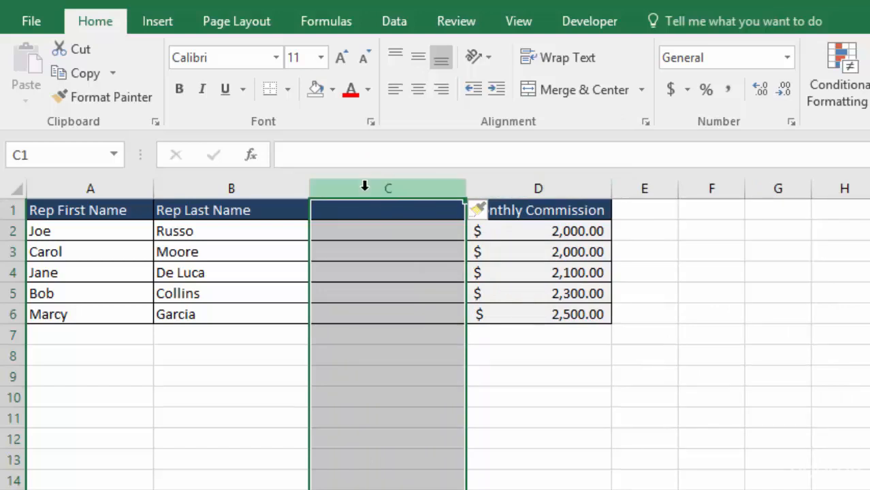
Step: Enter a CONCATENATE formula in C2 that joins A2 and B2
click(349, 230)
text(=)
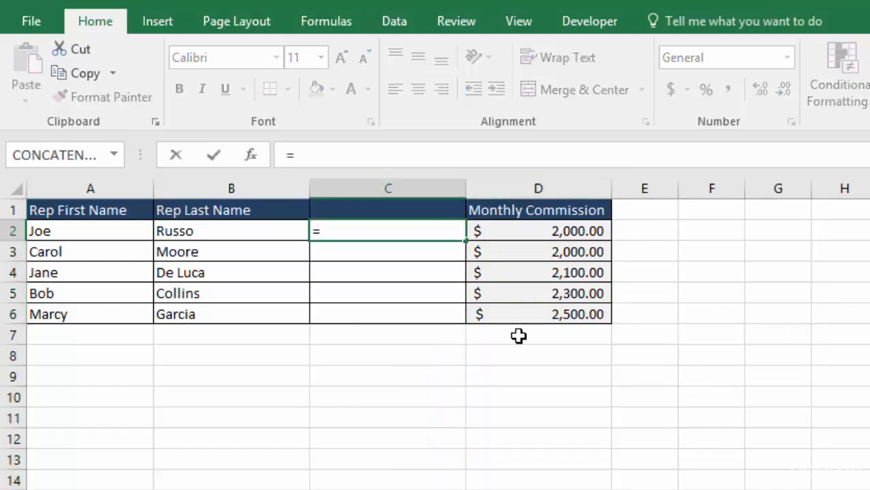
text(conc)
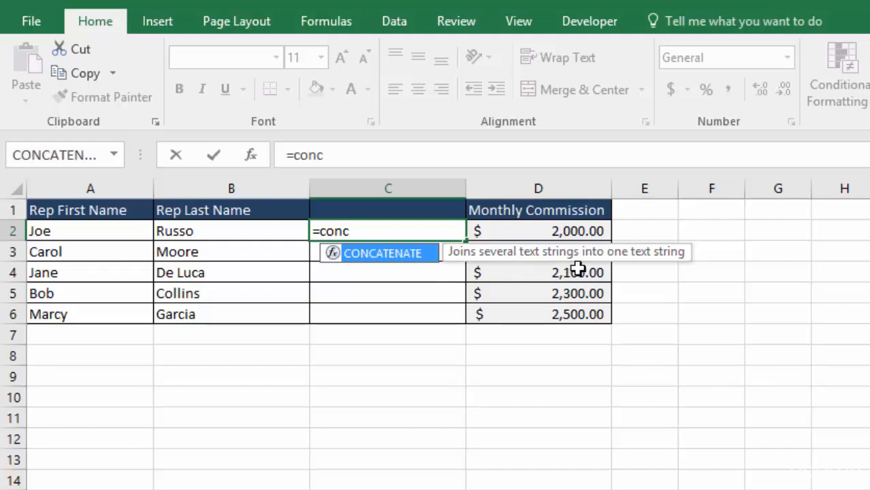
double_click(393, 257)
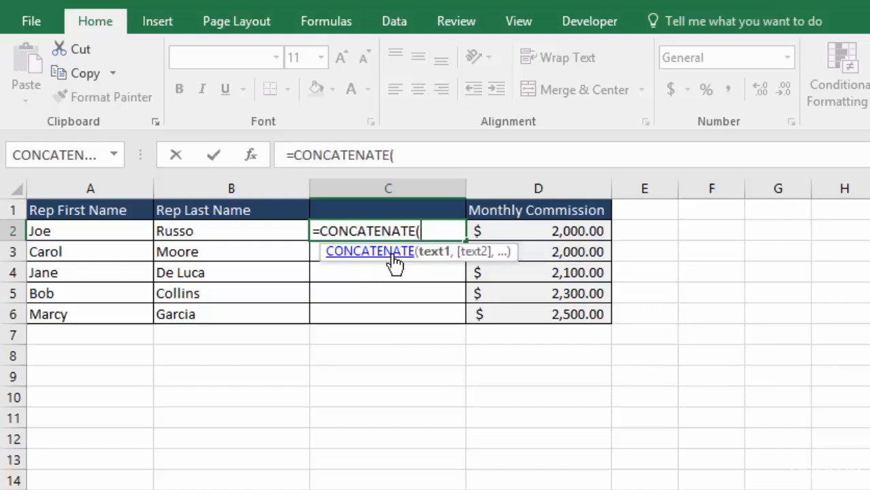
click(66, 232)
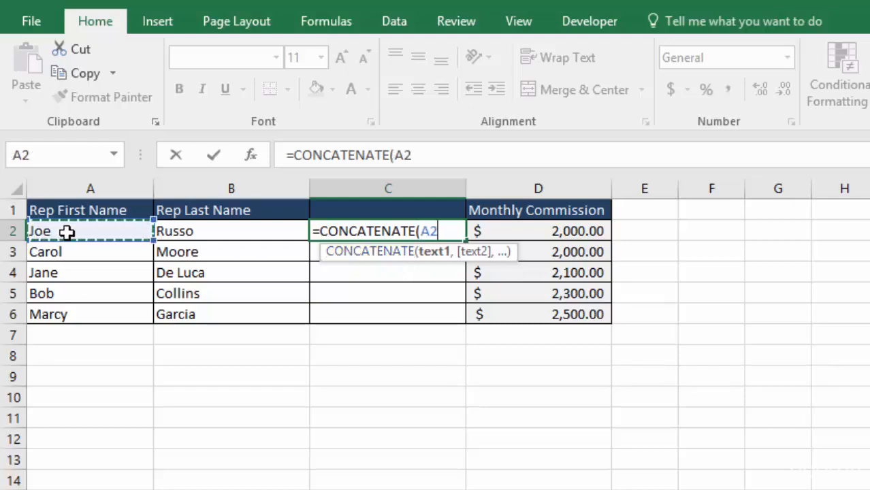
text(,)
click(229, 231)
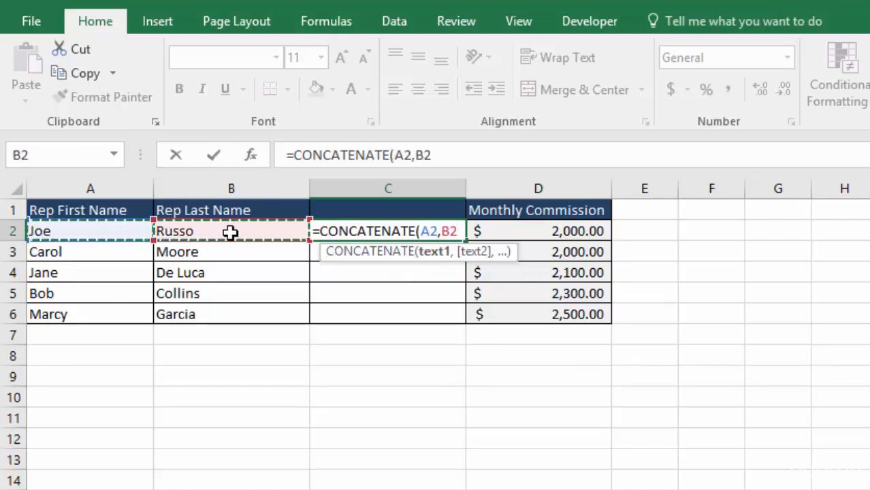
key(Return)
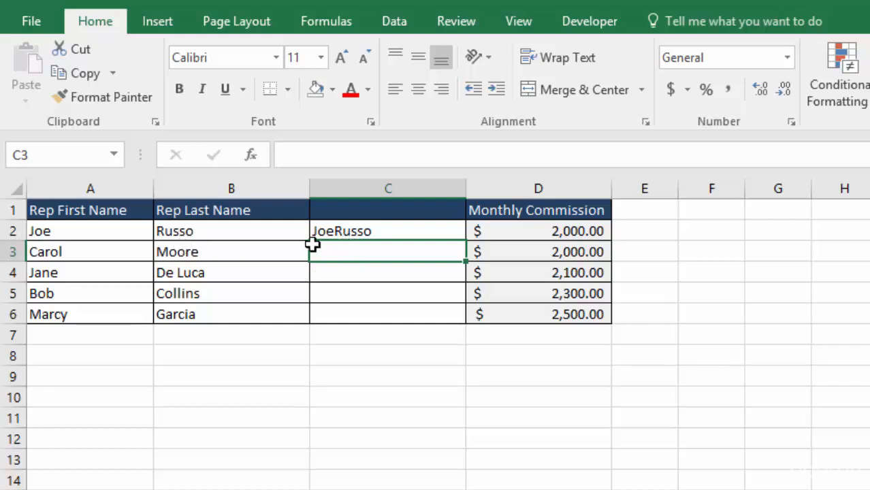
Step: Edit the C2 formula to add a space between the names: =CONCATENATE(A2," ",B2)
double_click(361, 232)
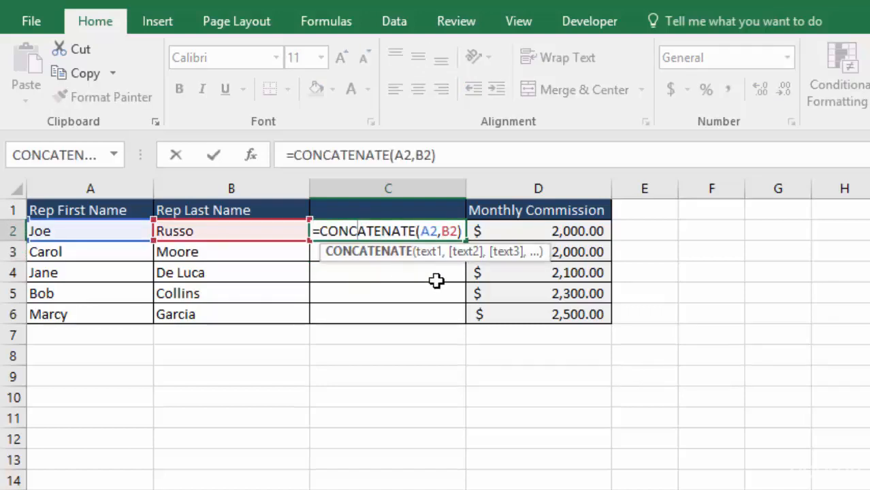
click(437, 231)
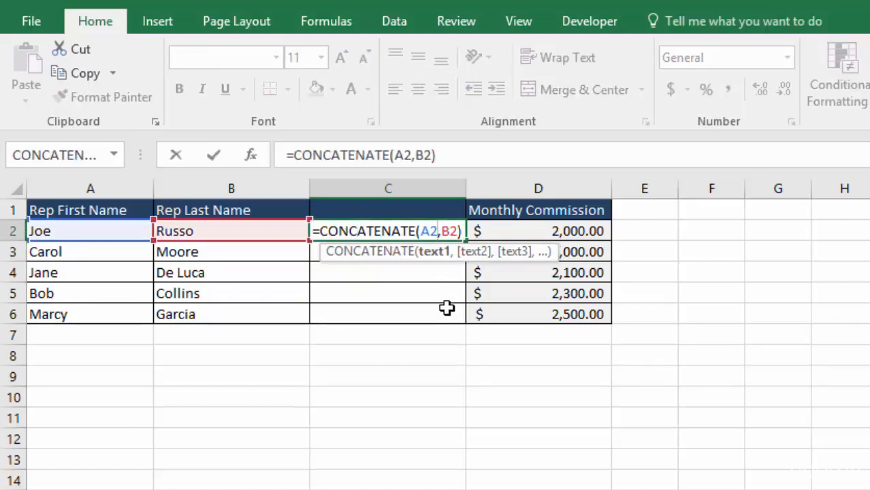
key(Right)
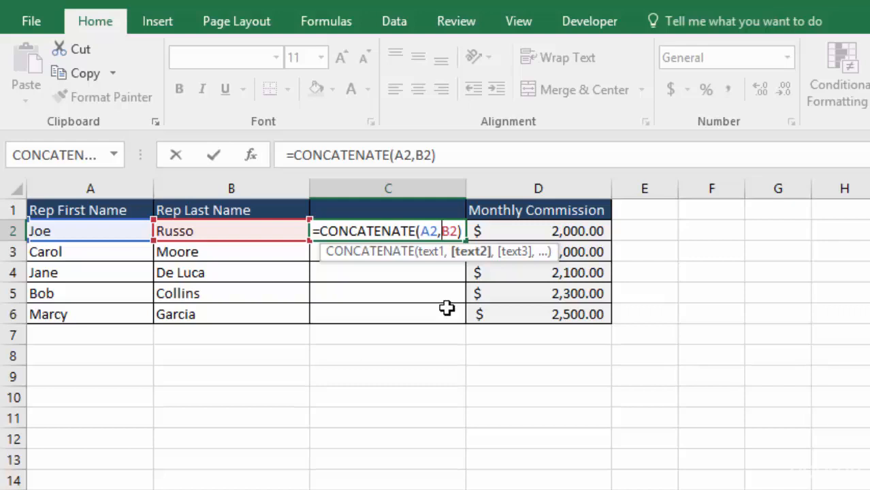
text(")
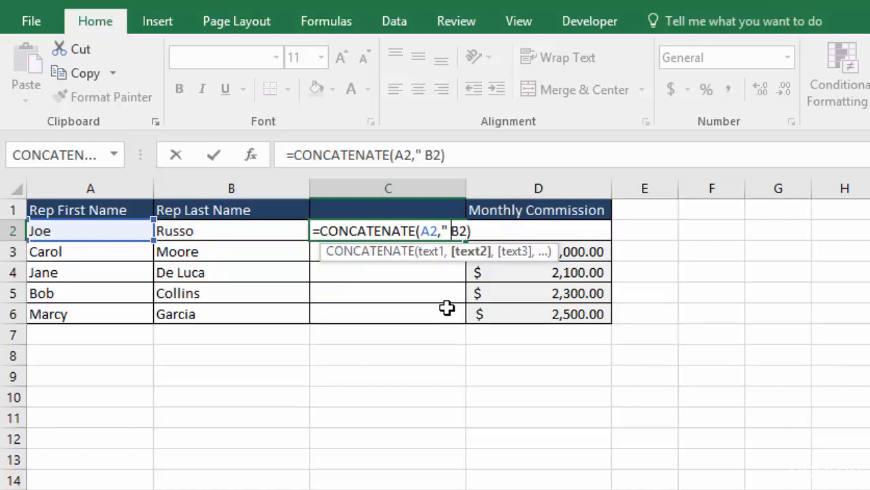
text( ")
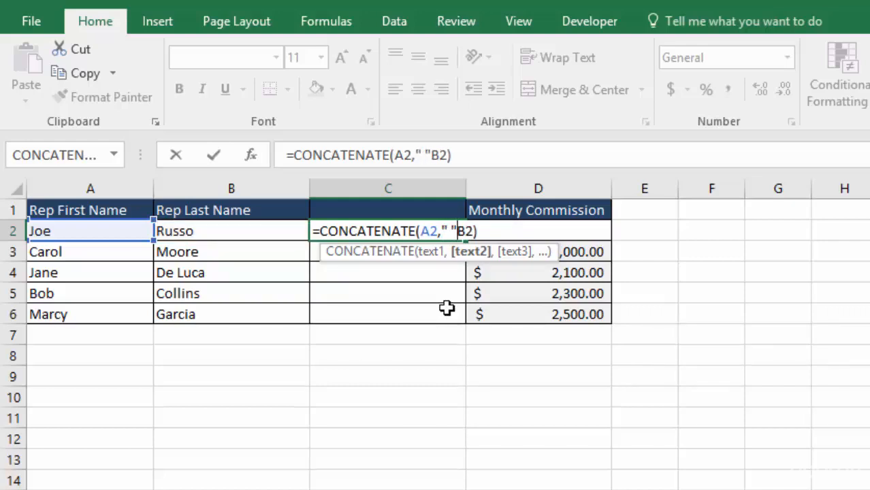
text(,)
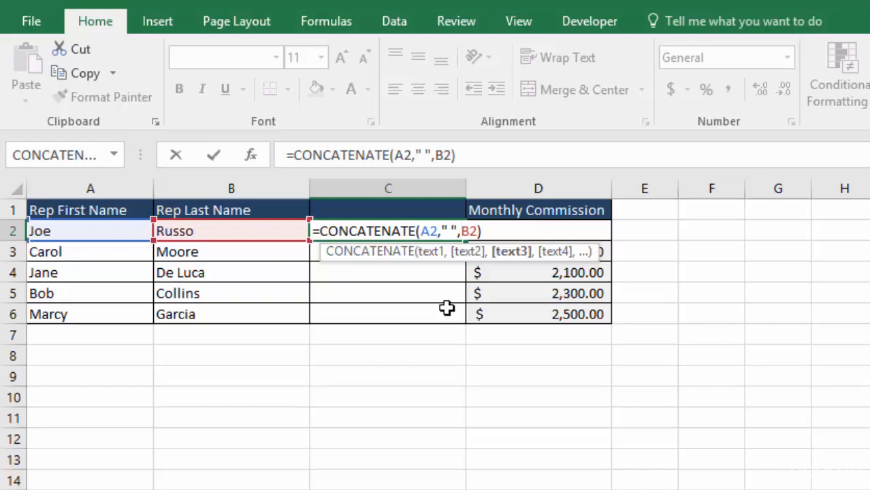
click(450, 231)
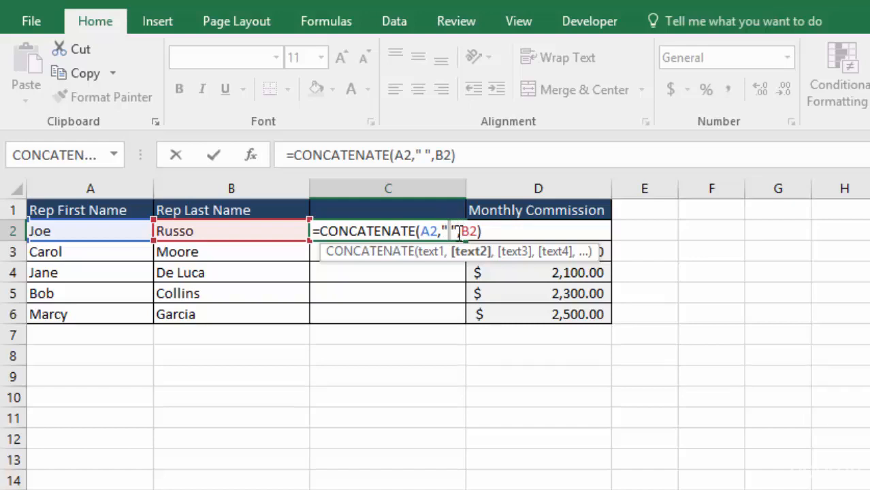
text(,)
key(Return)
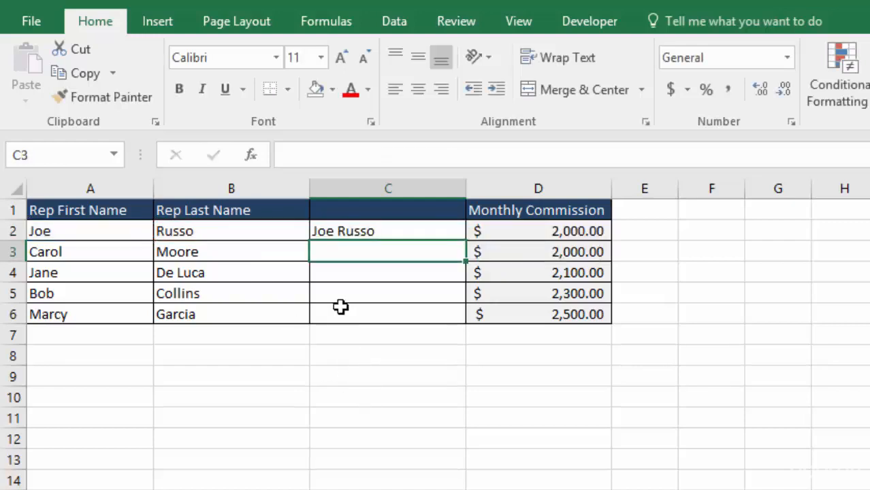
Step: Fill the C2 formula down through C6
click(407, 231)
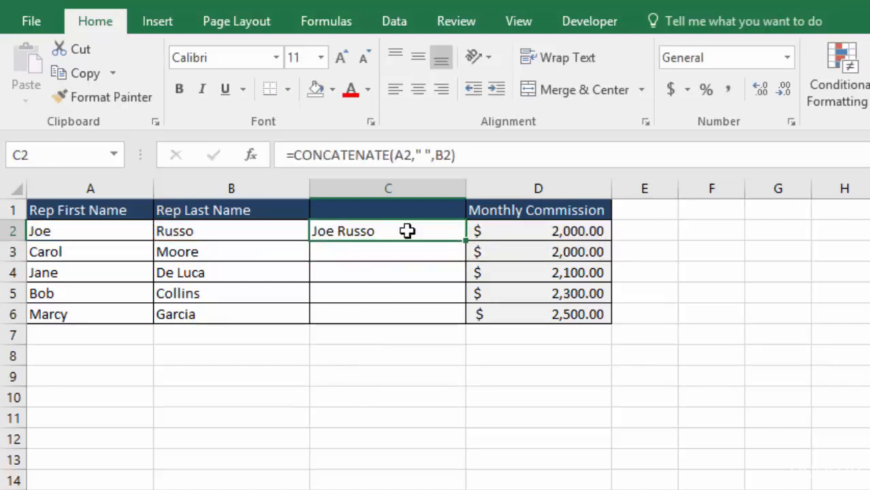
drag(466, 241, 459, 321)
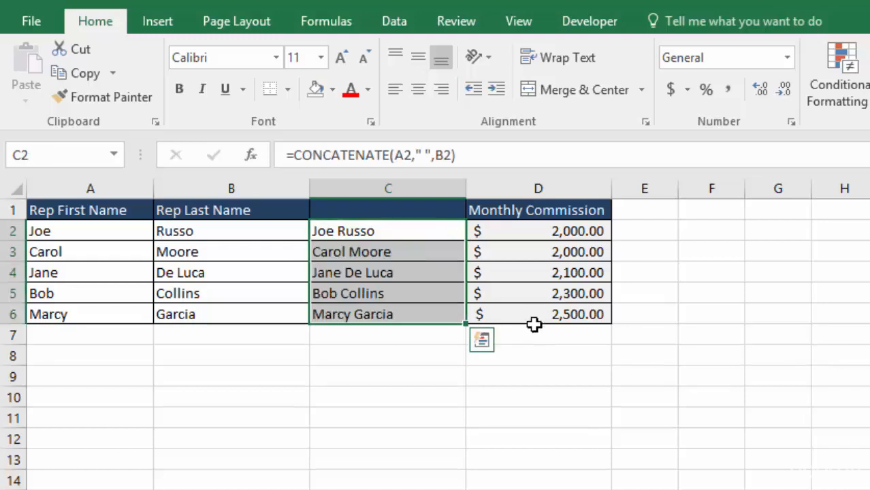
Step: Clear the combined names from C2 through C6
click(534, 320)
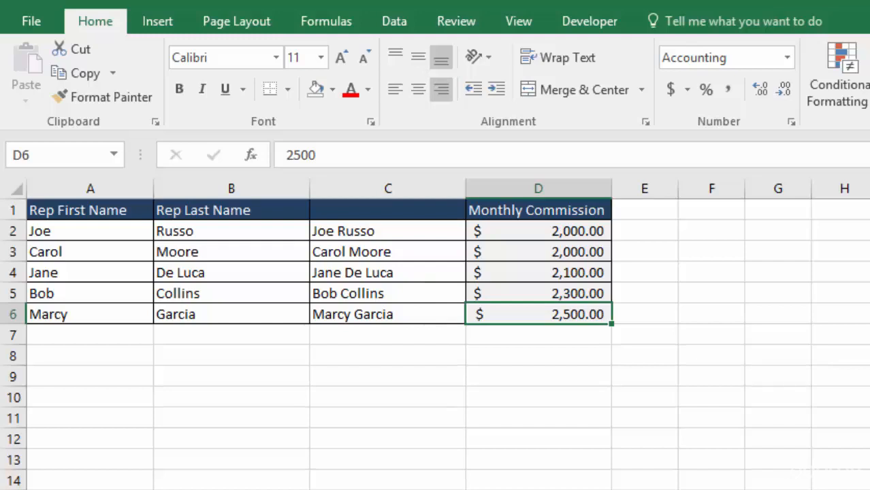
drag(388, 314, 390, 233)
key(Delete)
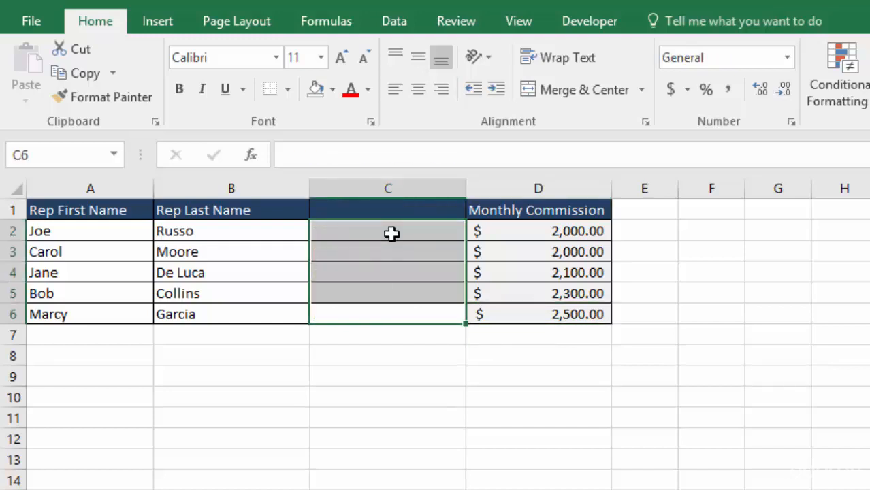
Step: Start a new formula in C2 and open the Insert Function dialog
click(382, 232)
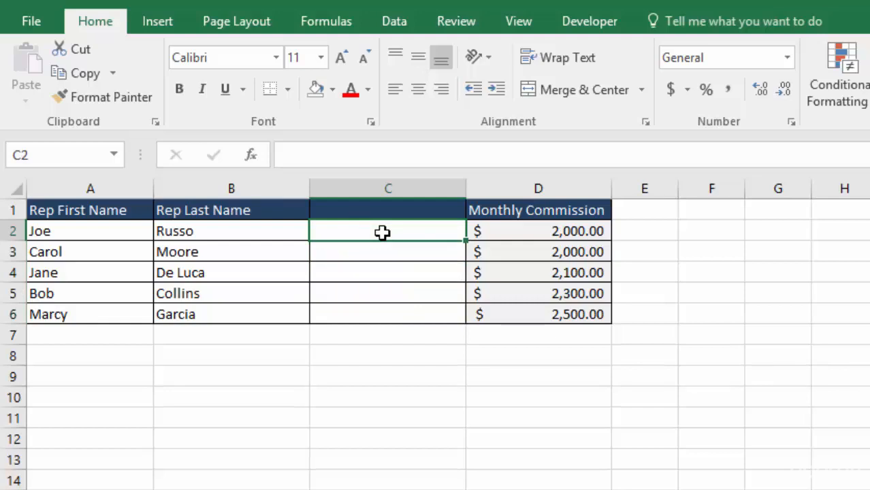
text(=)
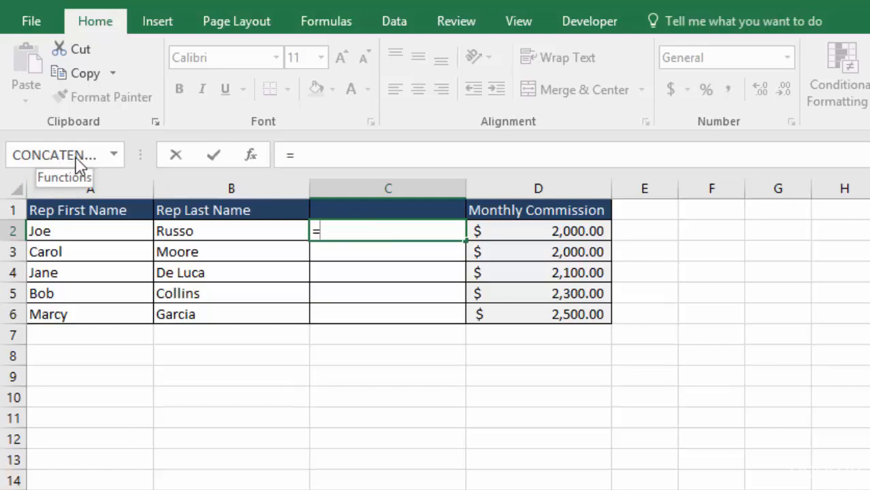
click(114, 155)
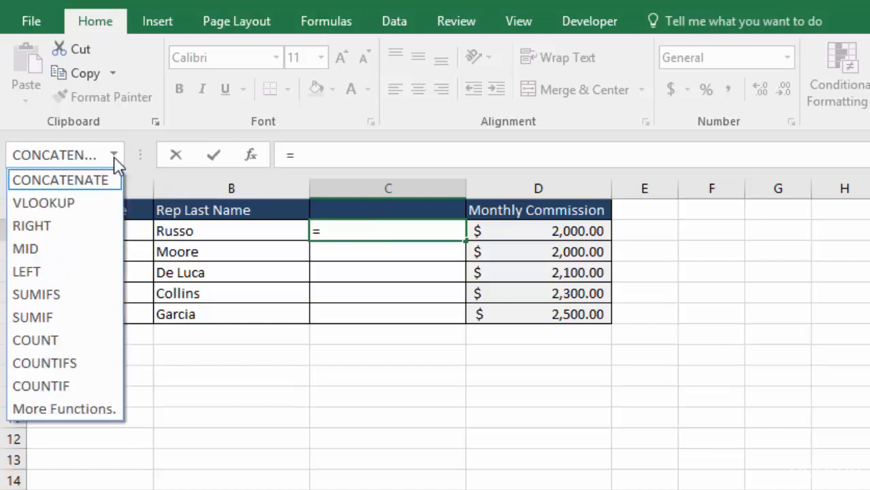
click(115, 156)
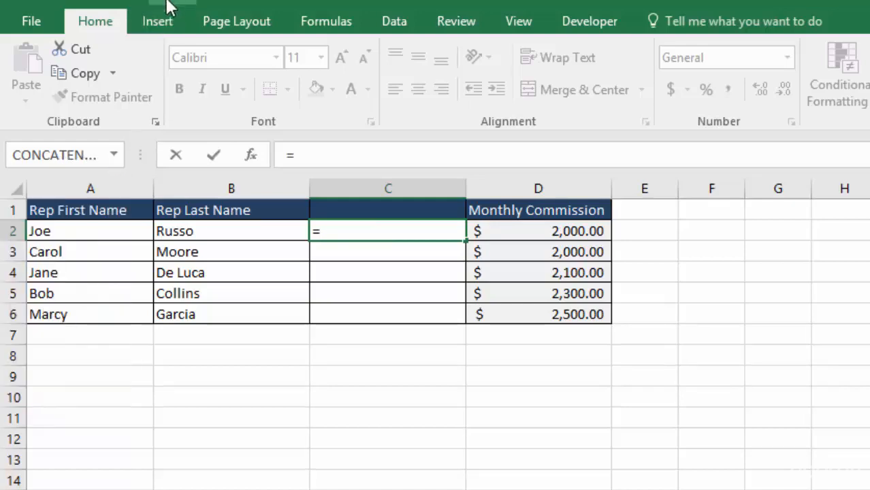
click(333, 21)
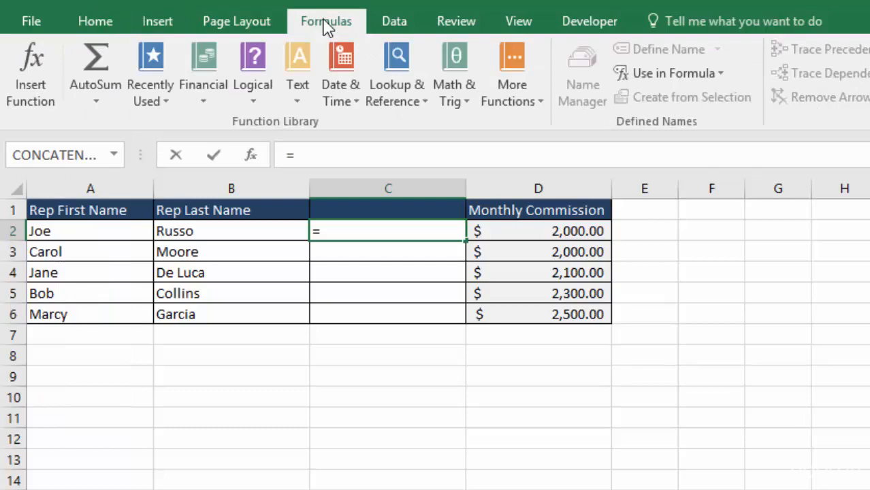
click(27, 75)
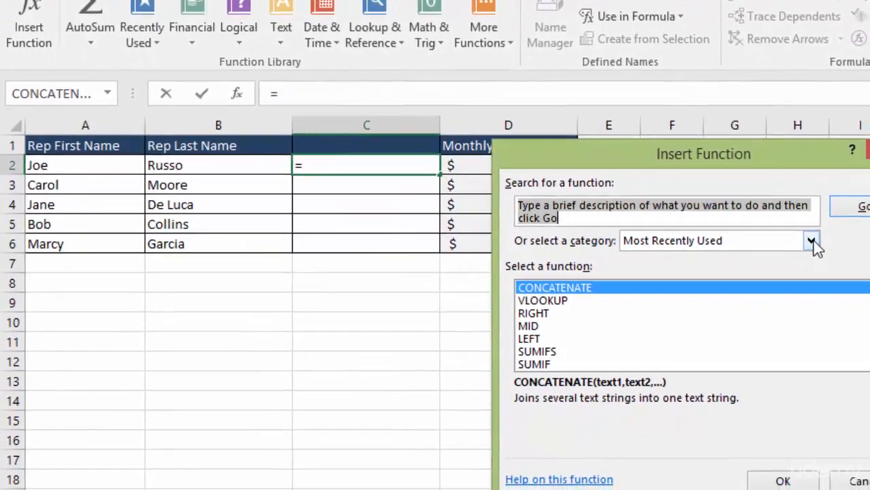
Step: Pick CONCATENATE from the Text category of functions
click(811, 242)
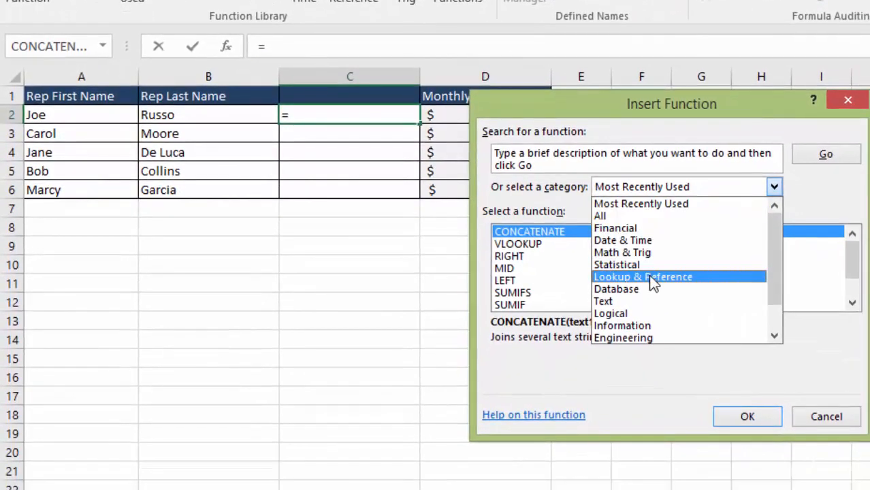
click(648, 304)
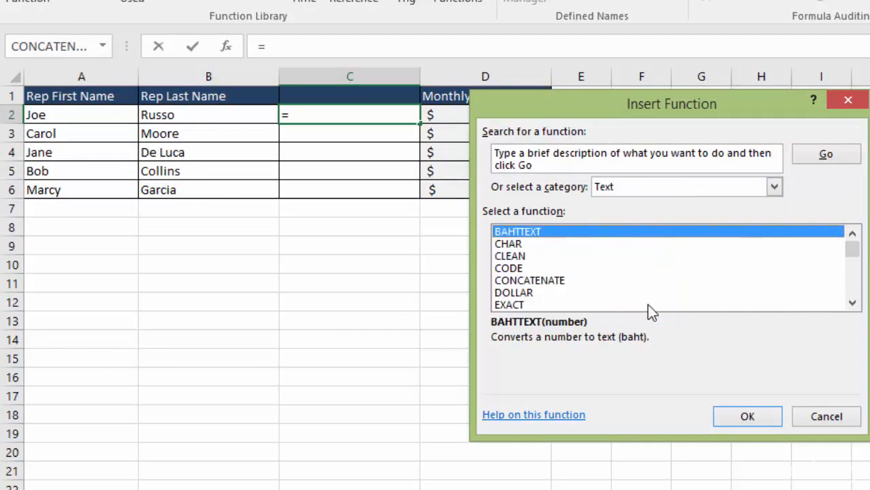
double_click(547, 281)
drag(511, 117, 533, 115)
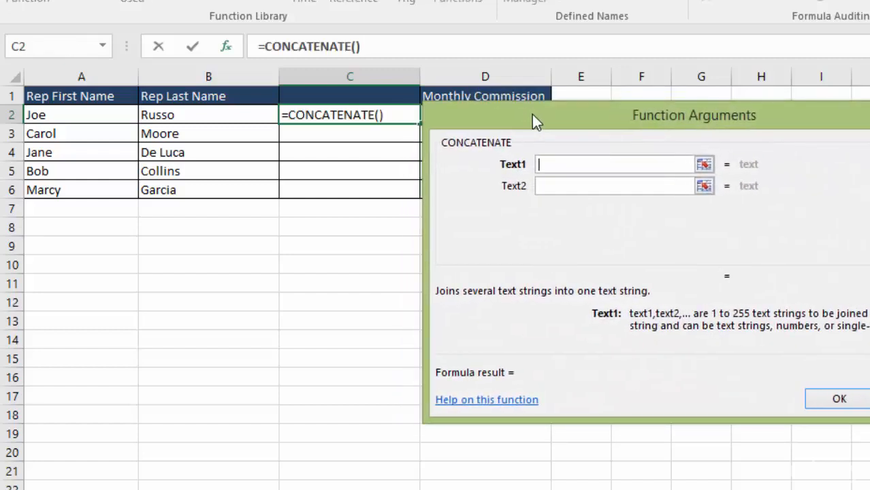
Step: Set the CONCATENATE arguments to A2, a quoted space " ", and B2
click(59, 114)
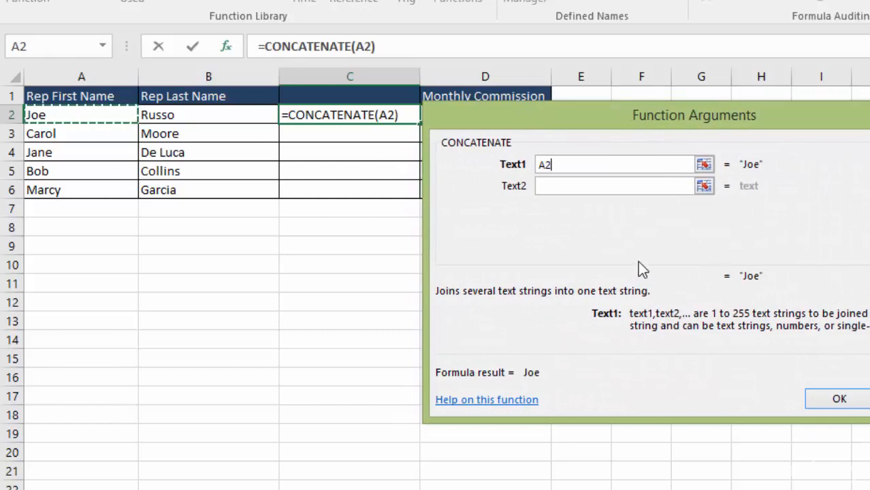
click(574, 185)
text(")
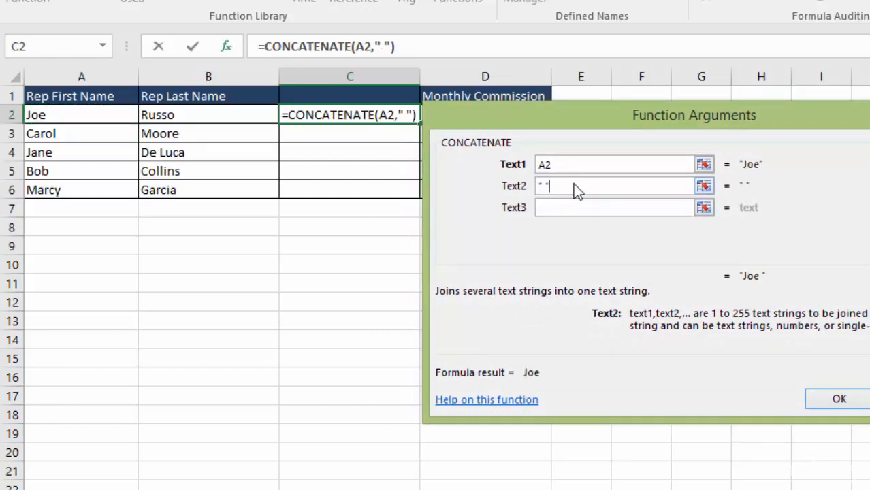
click(564, 208)
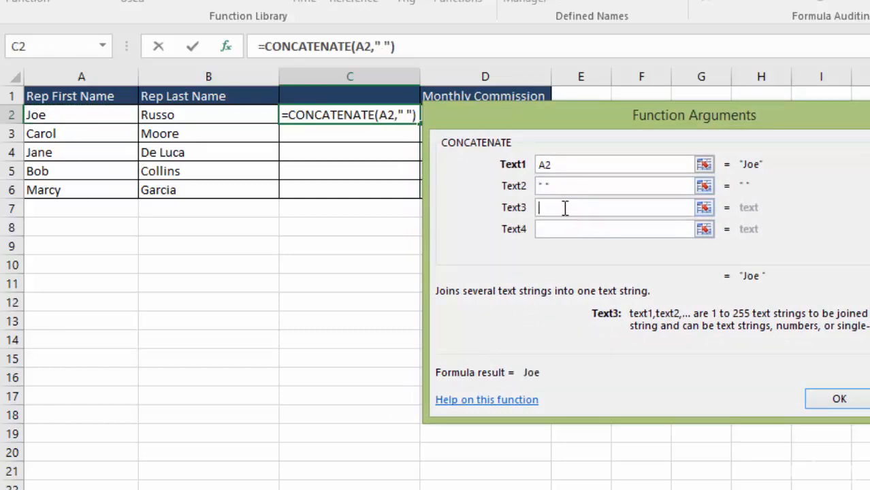
click(179, 115)
drag(513, 128, 557, 123)
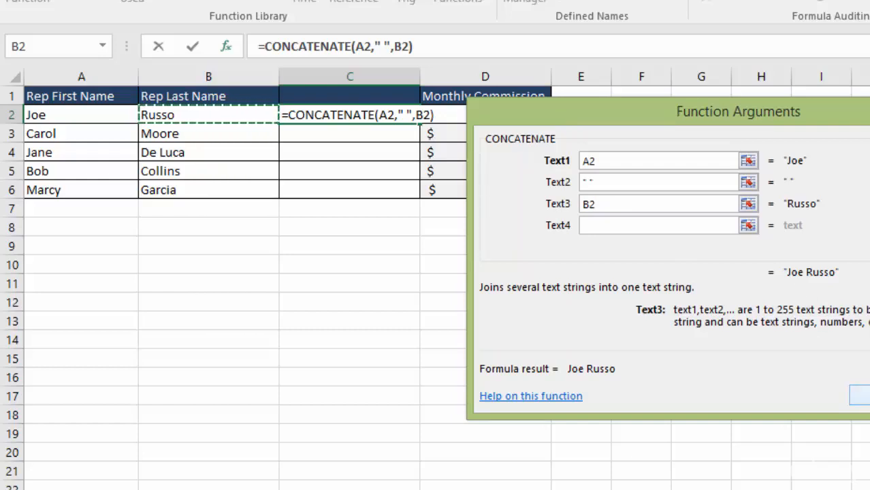
Step: Accept the CONCATENATE formula from the dialog into C2 and delete it again
click(859, 395)
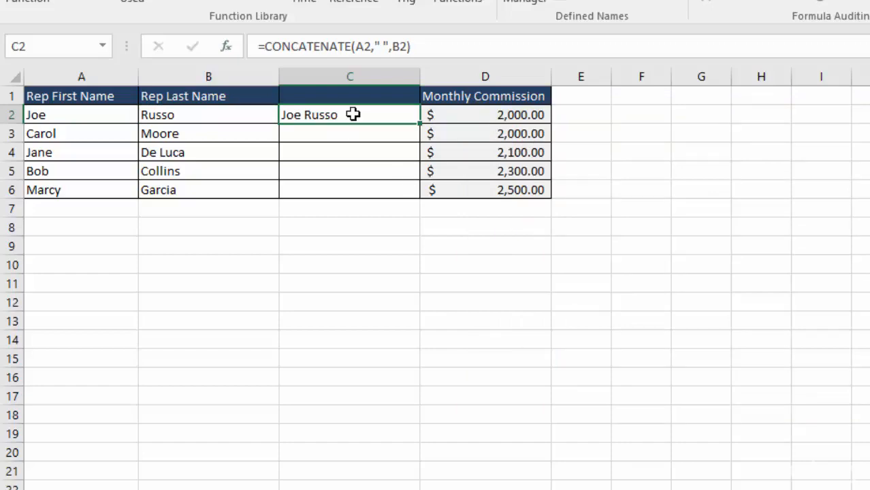
key(Delete)
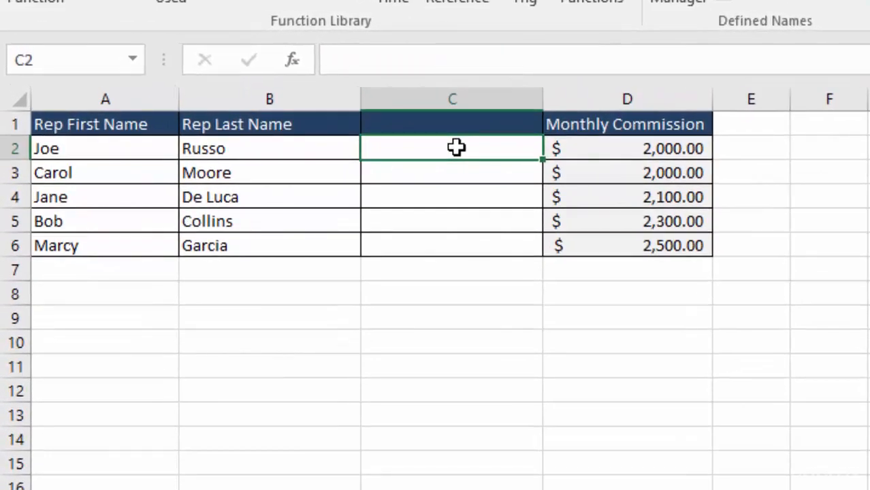
Step: Enter the formula =Concatenate(A2&" "&B2) in C2, joining first and last names with a space
text(=Con)
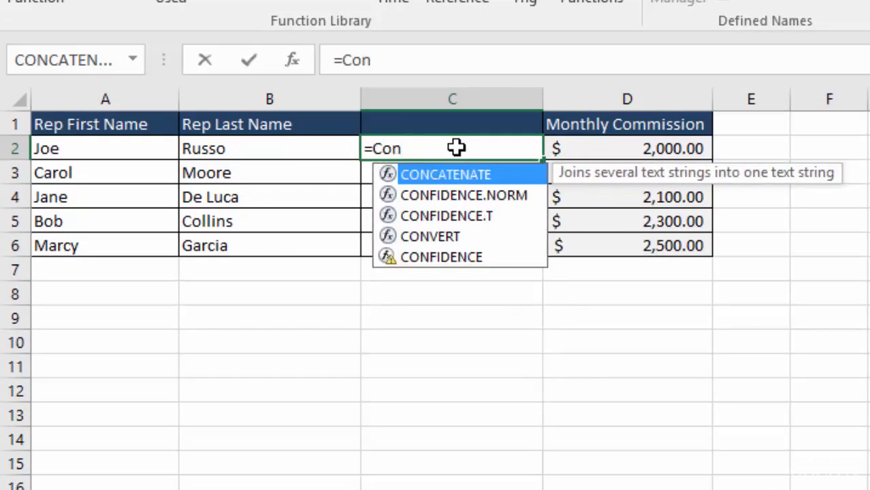
text(catenate()
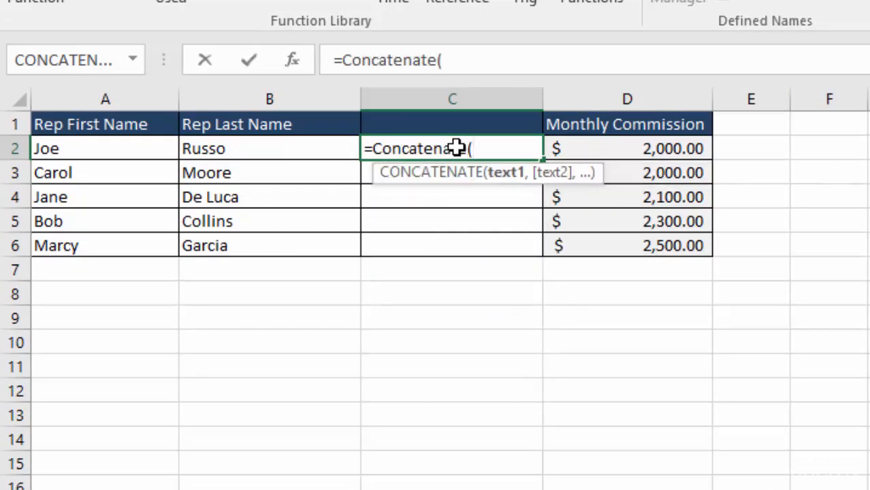
text(A)
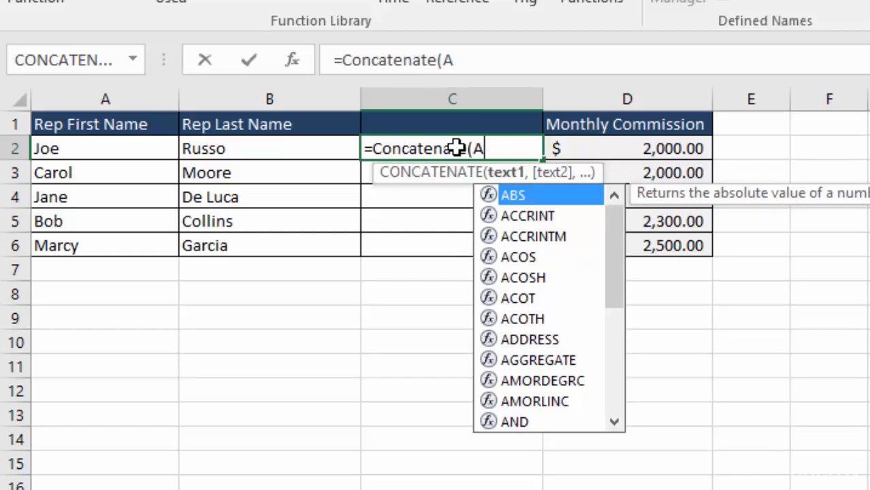
text(2)
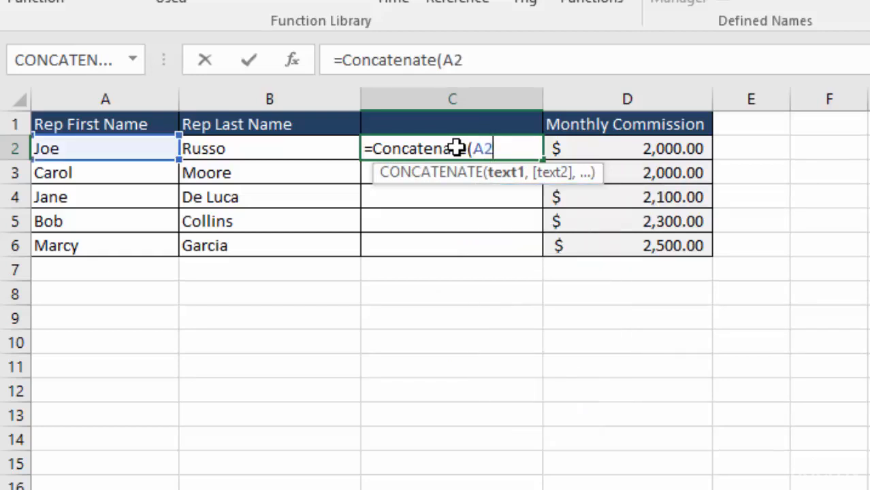
text(&)
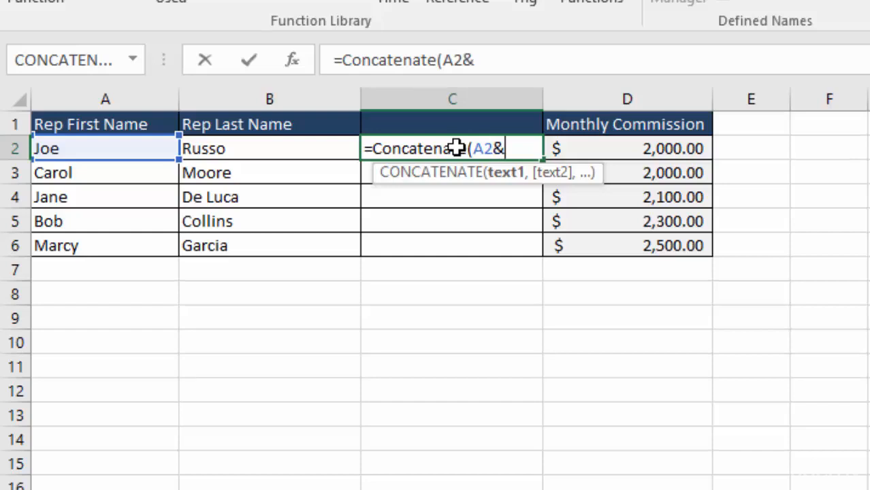
text(" "&)
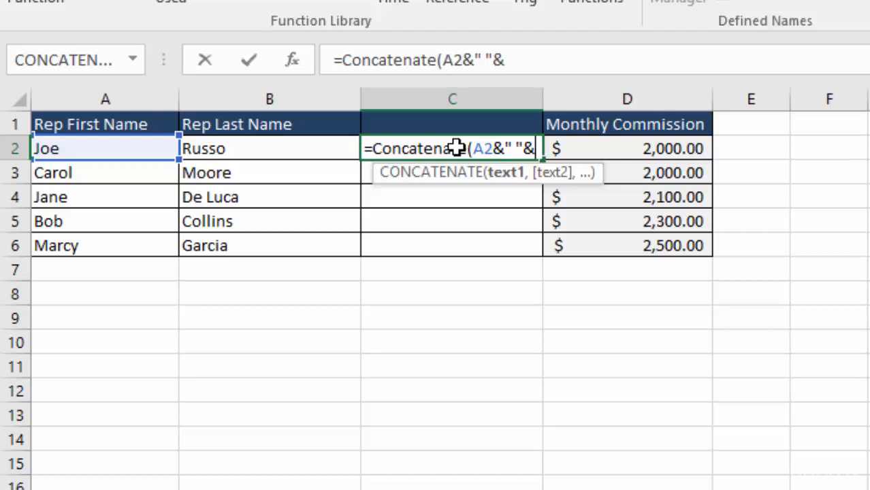
text(B2))
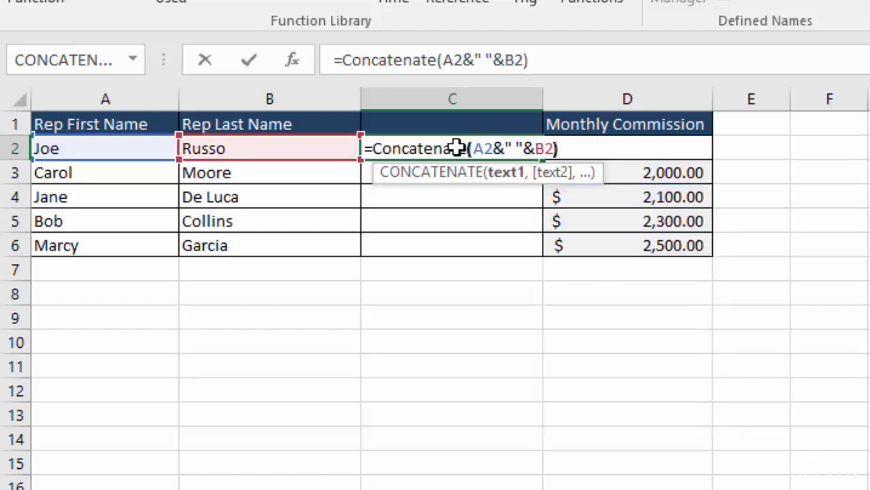
key(Return)
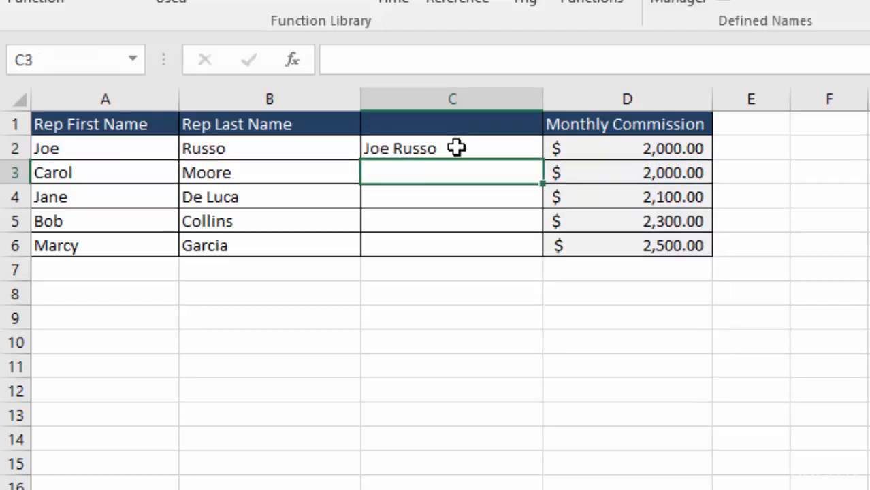
Step: Fill the C2 formula down through C6
click(456, 148)
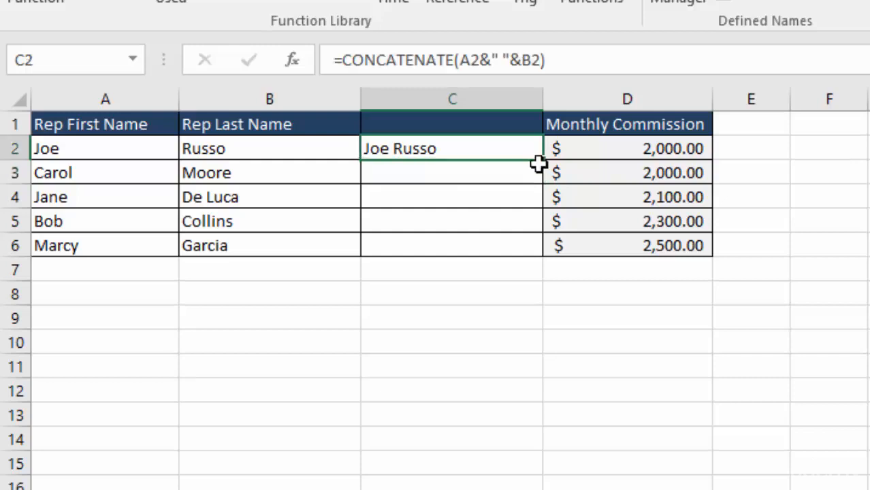
drag(542, 160, 555, 252)
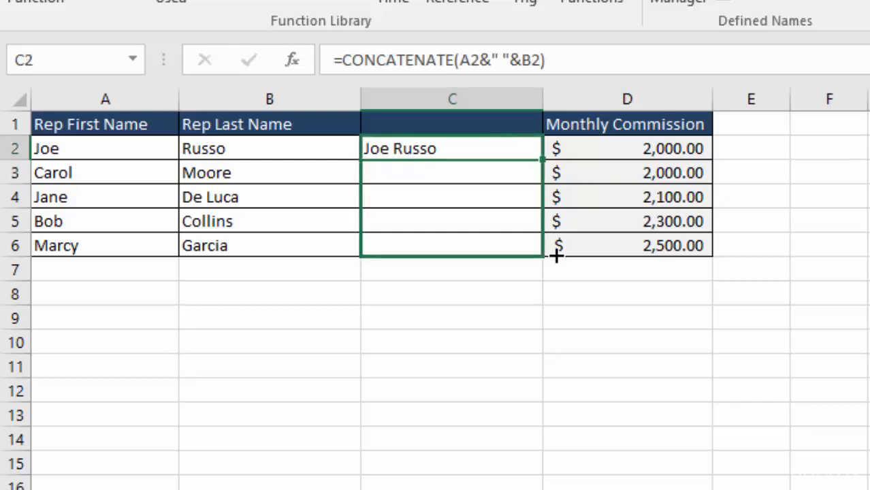